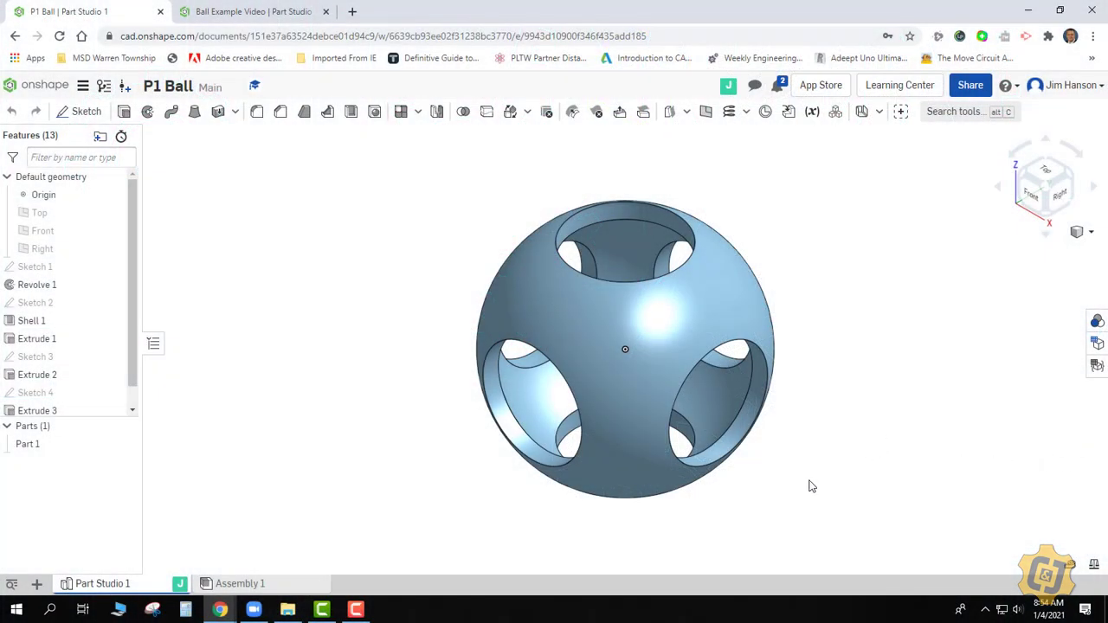
# - Orbit the finished P1 Ball model to view it from the front
pyautogui.moveTo(793, 495)
pyautogui.mouseDown(button='right')
pyautogui.moveTo(808, 477)
pyautogui.moveTo(724, 504)
pyautogui.moveTo(783, 484)
pyautogui.moveTo(801, 435)
pyautogui.moveTo(776, 496)
pyautogui.moveTo(823, 416)
pyautogui.moveTo(775, 481)
pyautogui.moveTo(706, 480)
pyautogui.moveTo(782, 475)
pyautogui.moveTo(774, 490)
pyautogui.mouseUp(button='right')
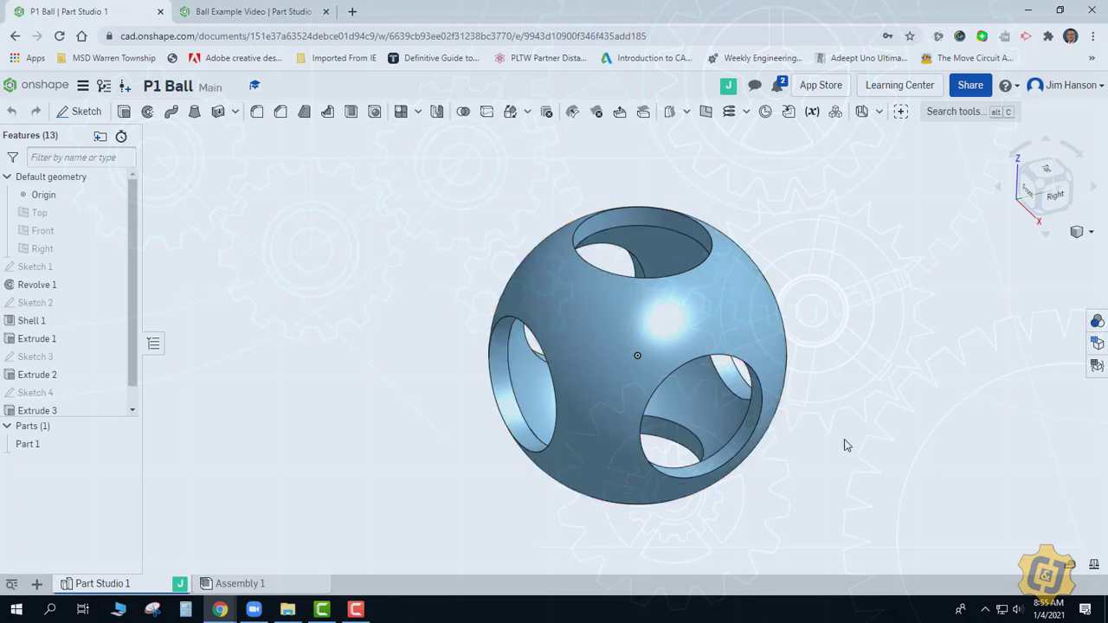
# - In Ball Example Video, revolve a centred Front-plane circle fully into a solid sphere
pyautogui.click(219, 13)
pyautogui.click(82, 111)
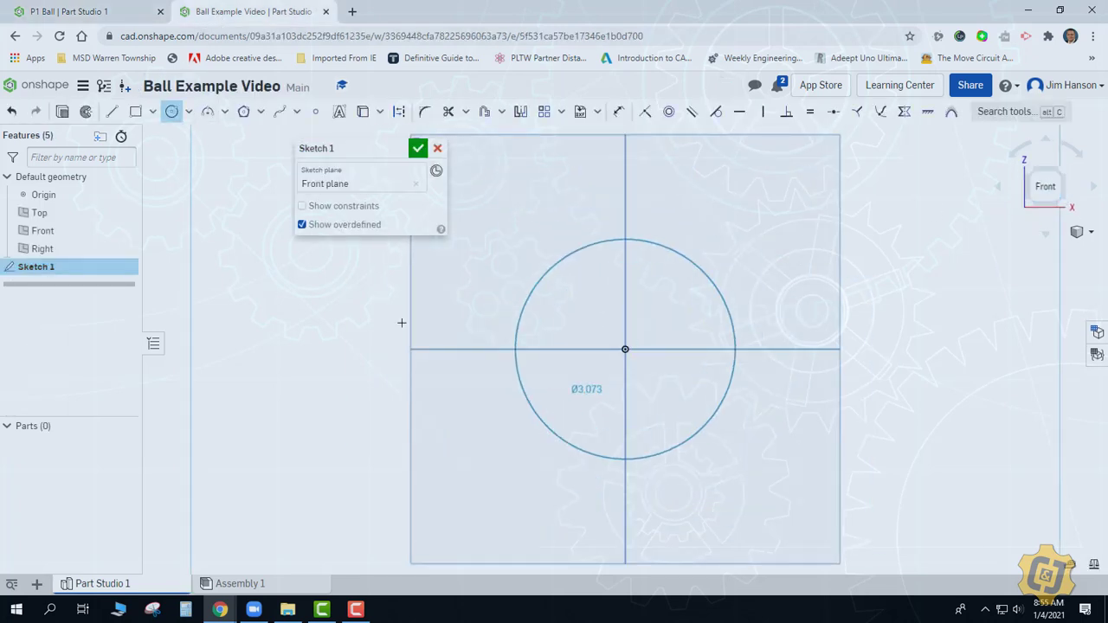
pyautogui.press('l')
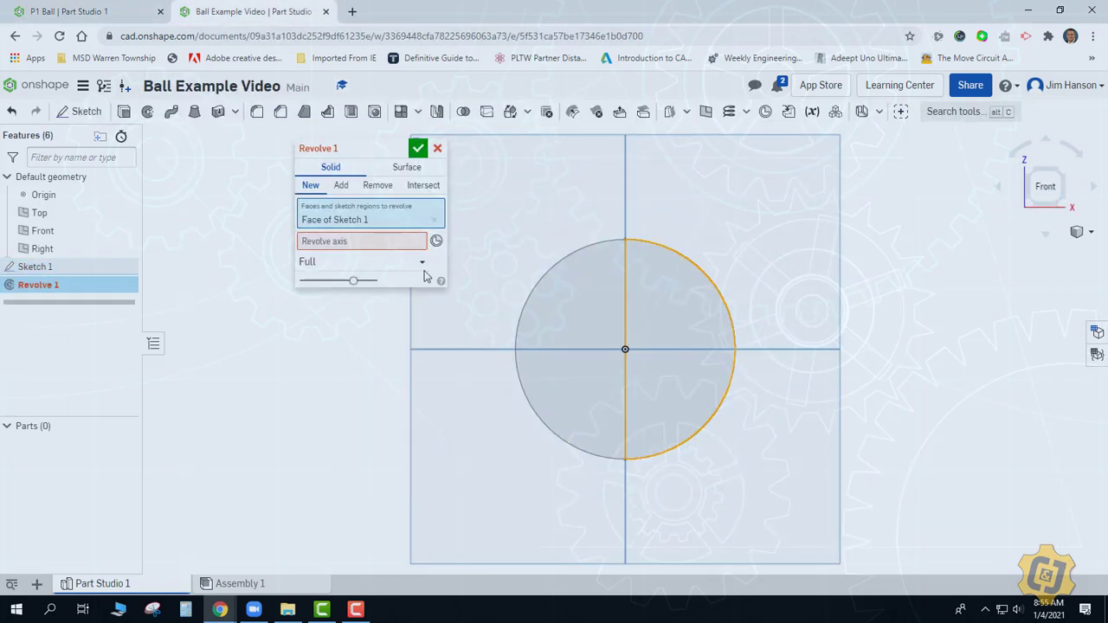
pyautogui.click(625, 407)
pyautogui.press('Return')
pyautogui.hotkey('shift', '7')
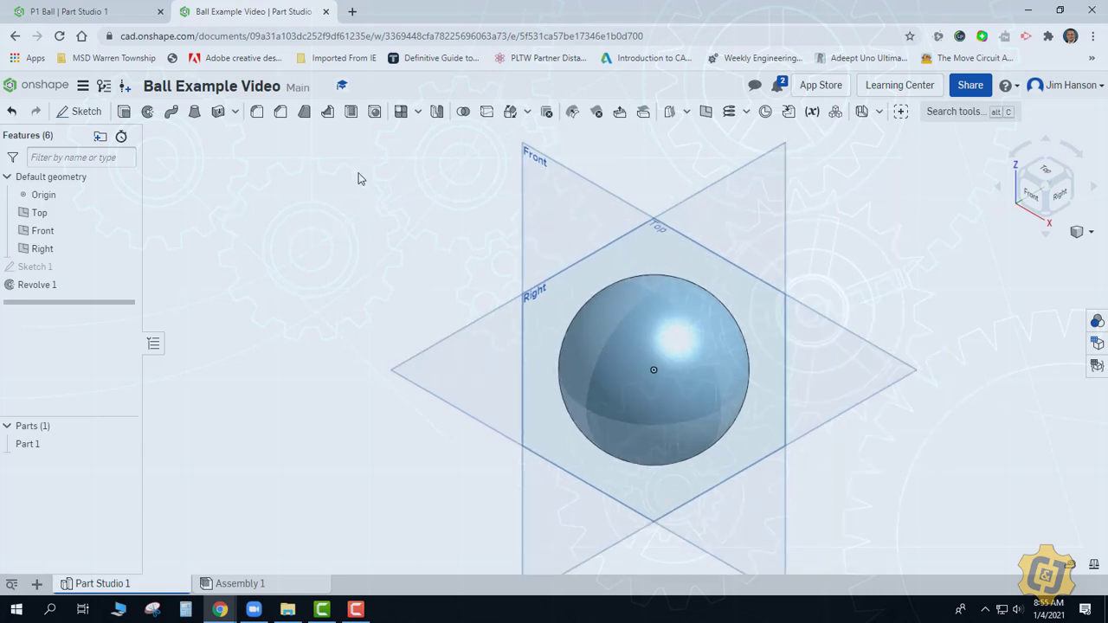
# - Hollow Part 1 with a Shell feature set to Hollow
pyautogui.click(351, 112)
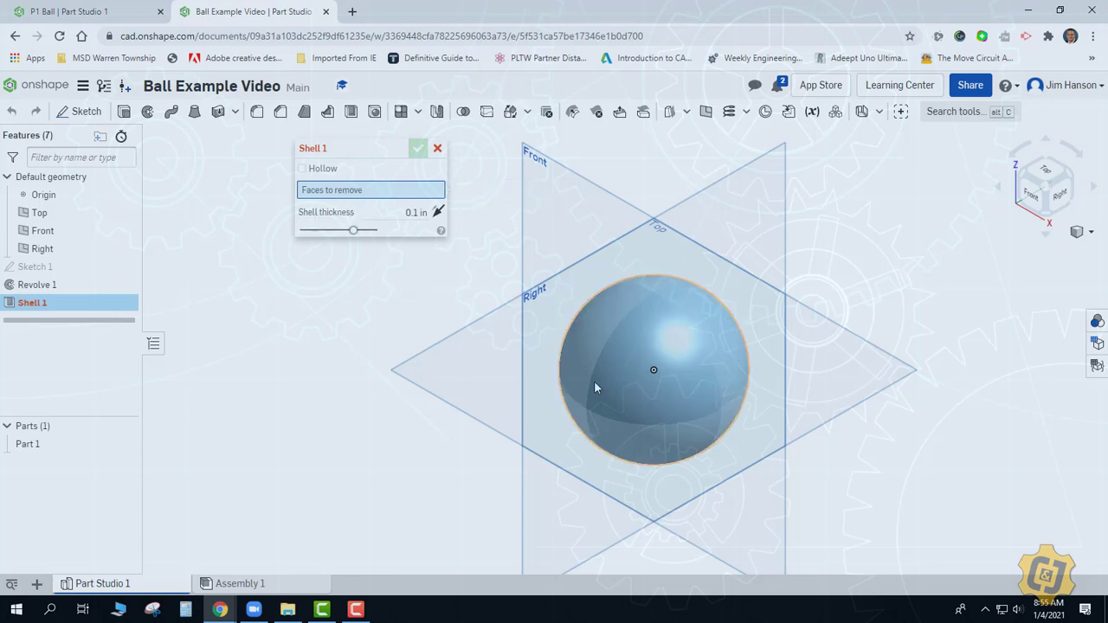
pyautogui.click(302, 171)
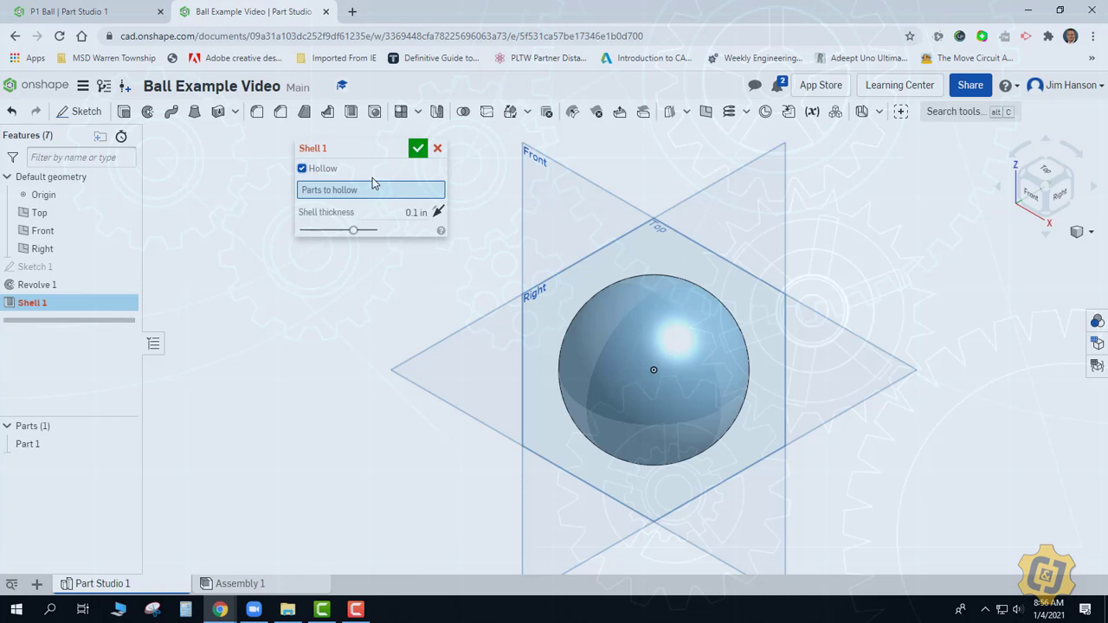
pyautogui.click(630, 343)
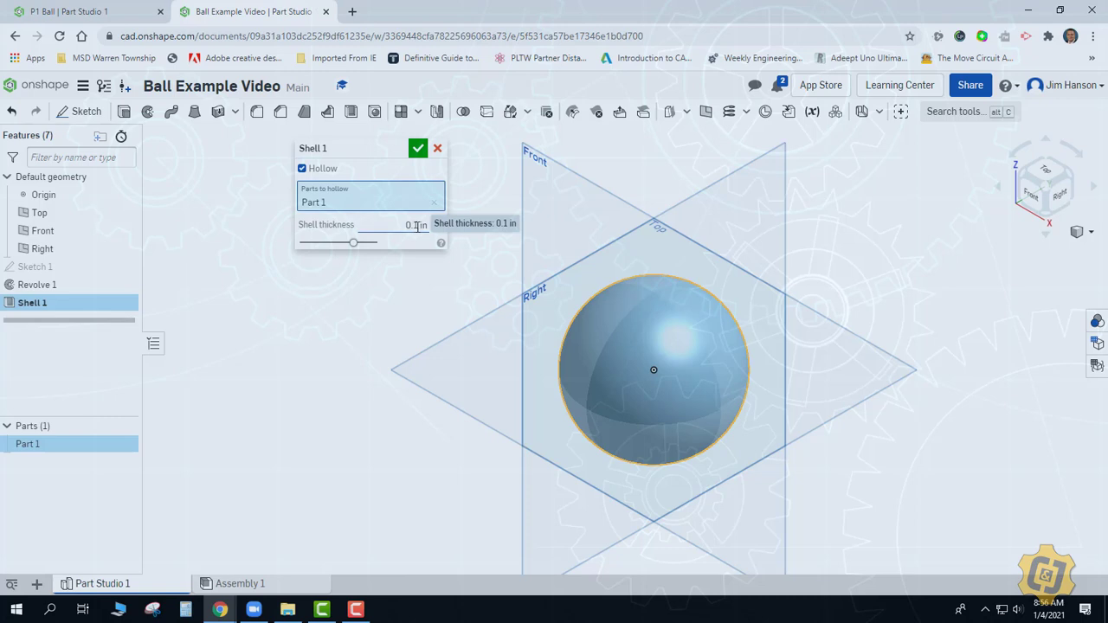
pyautogui.click(418, 148)
pyautogui.rightClick(408, 217)
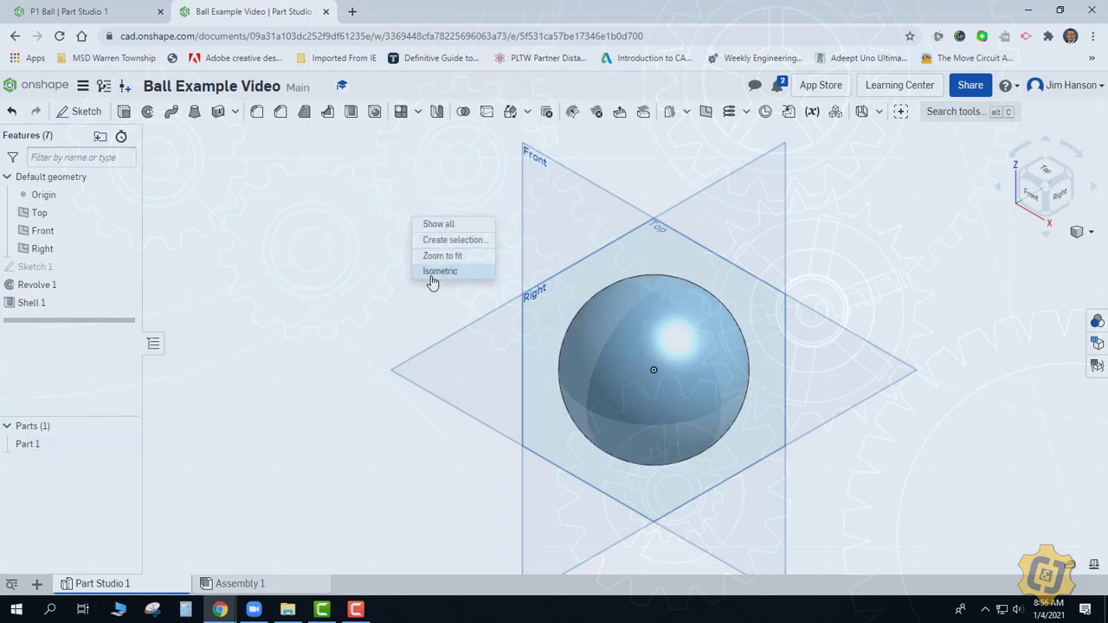
# - Review the Ø4.0 diameter dimension on the Holy Ball drawing
pyautogui.click(446, 275)
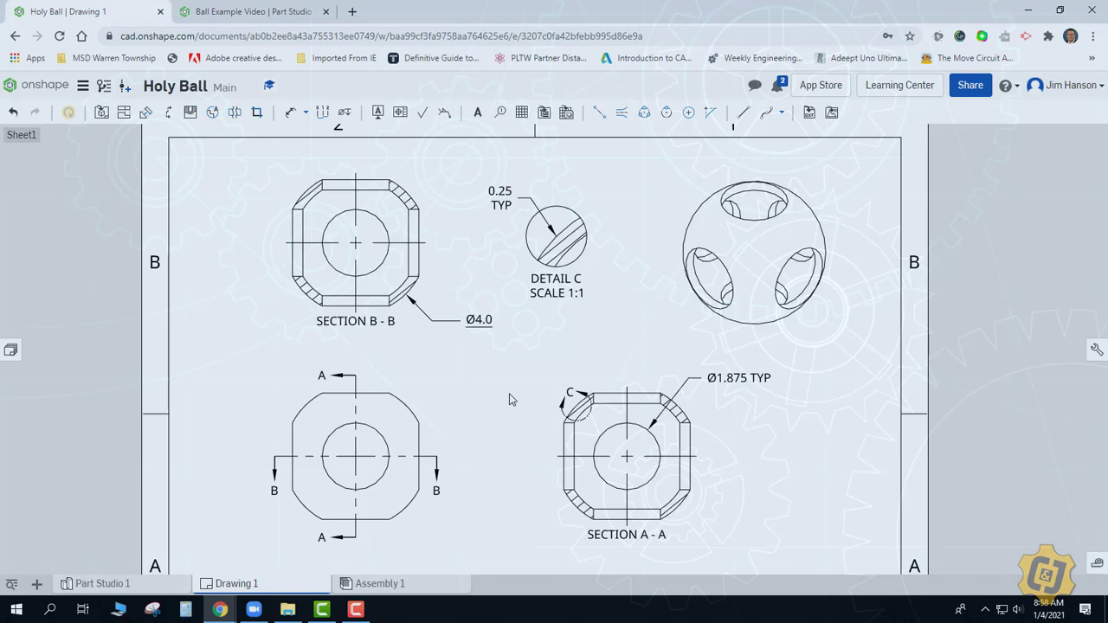
pyautogui.click(476, 330)
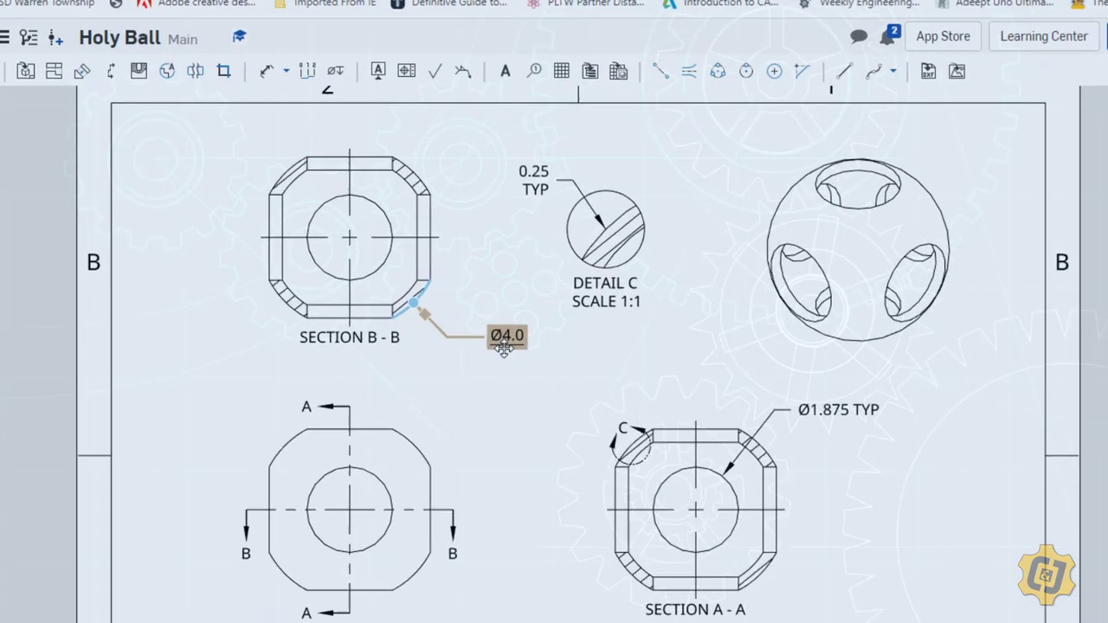
pyautogui.press('Escape')
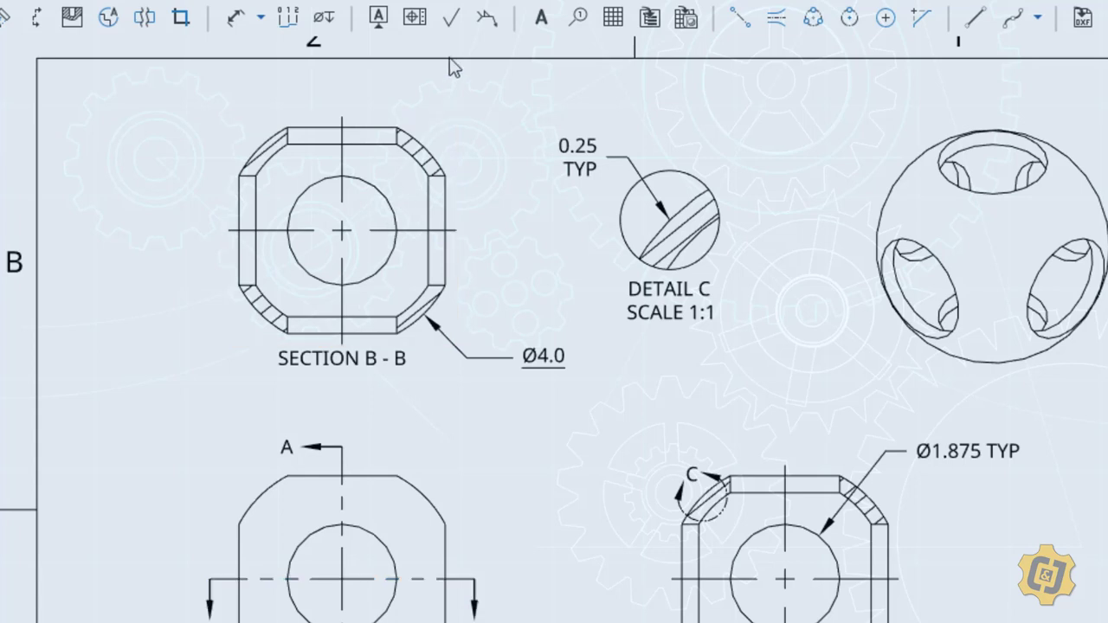
# - Dimension Section B-B's outer arc as R2.000 and add an S prefix to read SR2.000
pyautogui.click(243, 16)
pyautogui.click(422, 140)
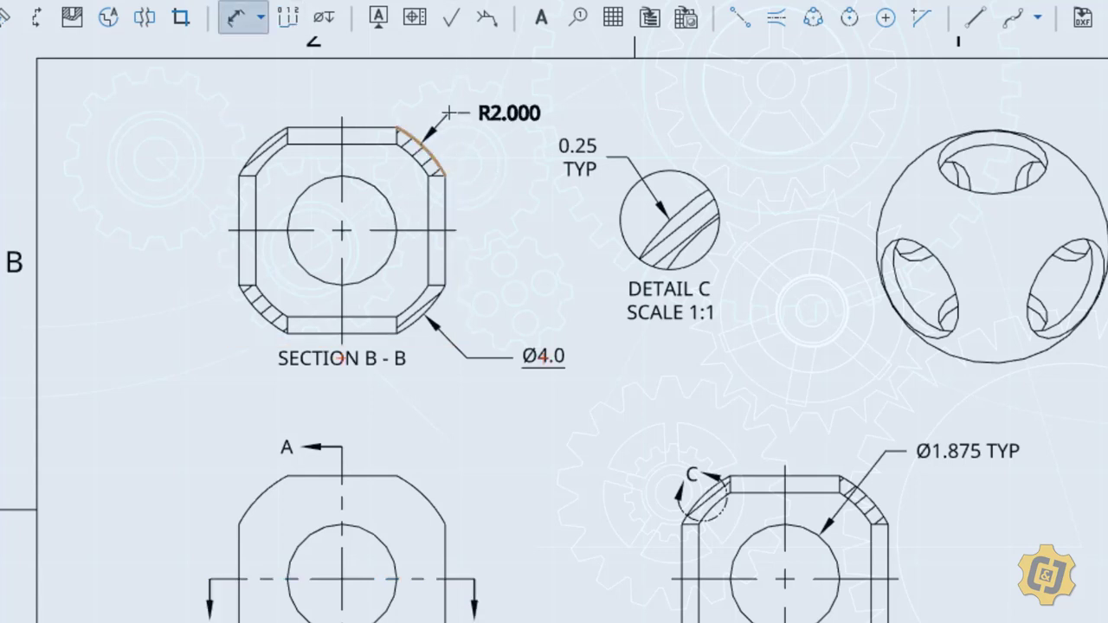
pyautogui.click(481, 107)
pyautogui.click(511, 106)
pyautogui.click(563, 116)
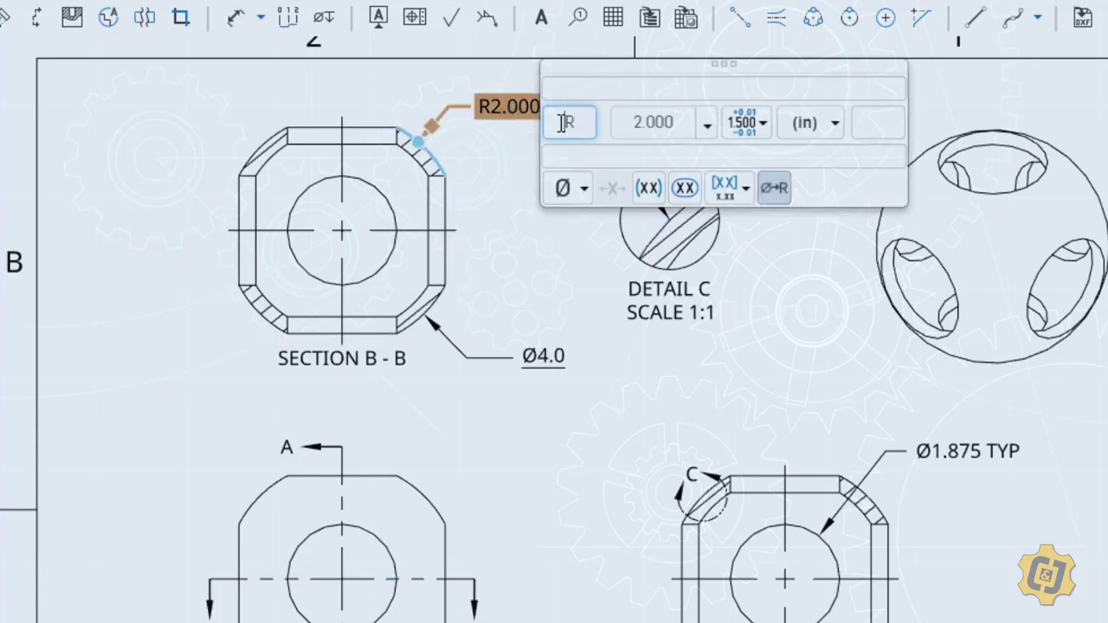
pyautogui.write('S')
pyautogui.click(782, 437)
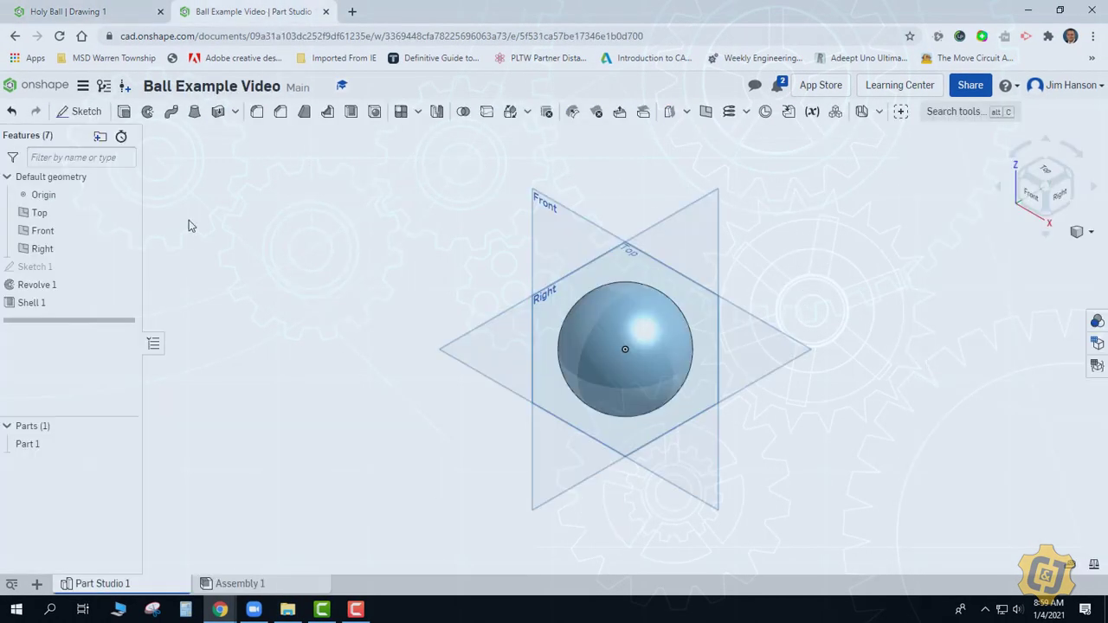
# - Inspect Sketch 1, then return to the full hollow sphere model
pyautogui.doubleClick(35, 266)
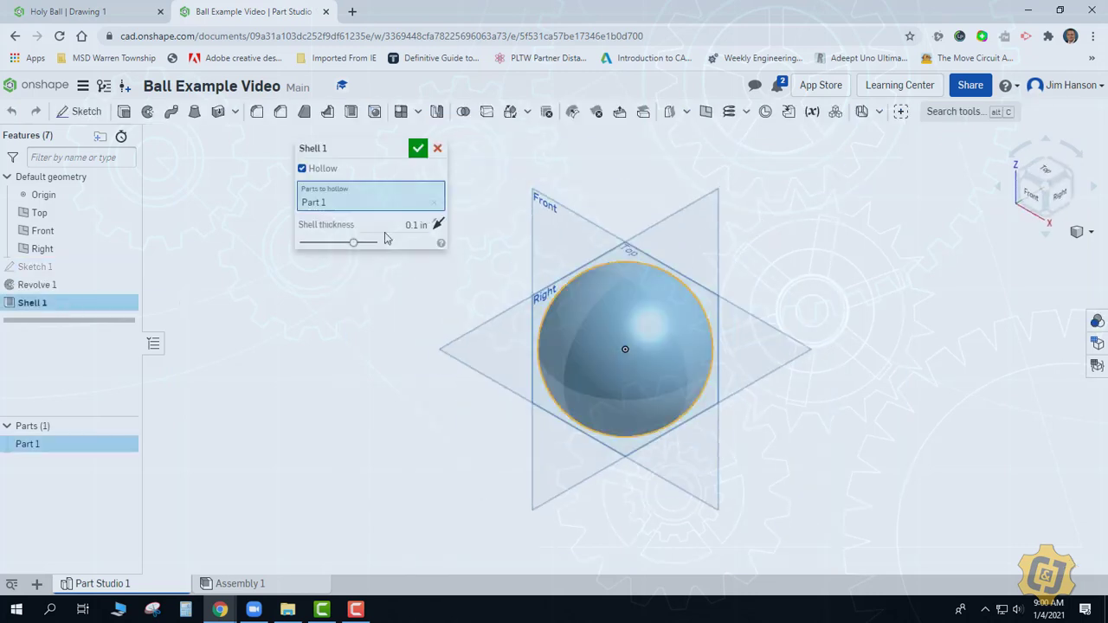
pyautogui.press('Return')
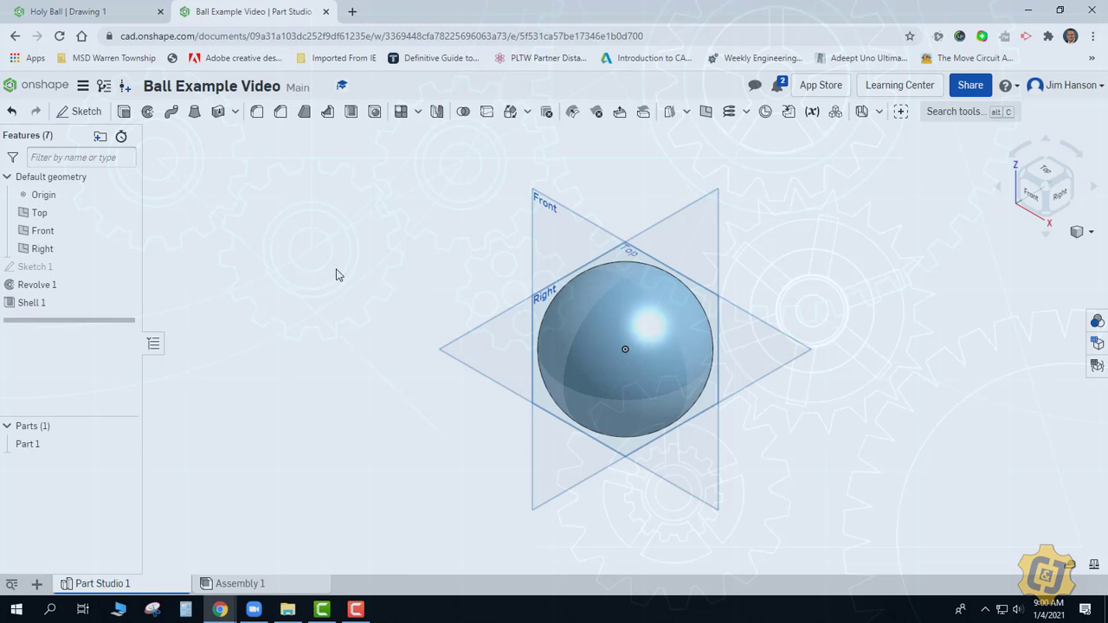
# - Cut the first hole from a Front-plane circle sketch, removing material Through all
pyautogui.click(86, 110)
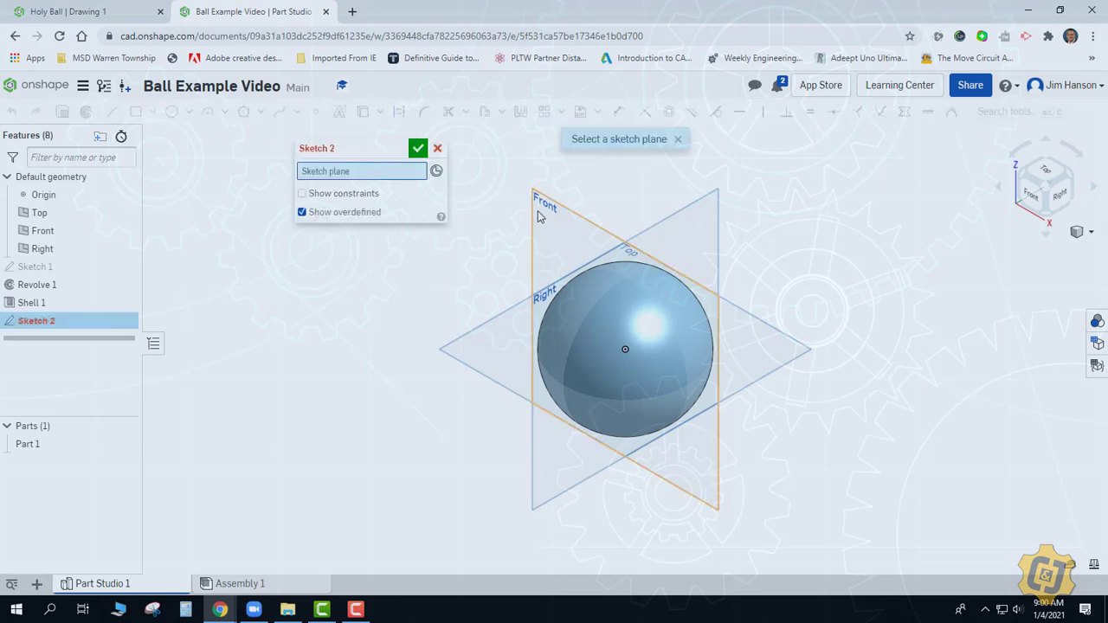
pyautogui.click(538, 211)
pyautogui.press('c')
pyautogui.hotkey('shift', 'e')
pyautogui.click(377, 185)
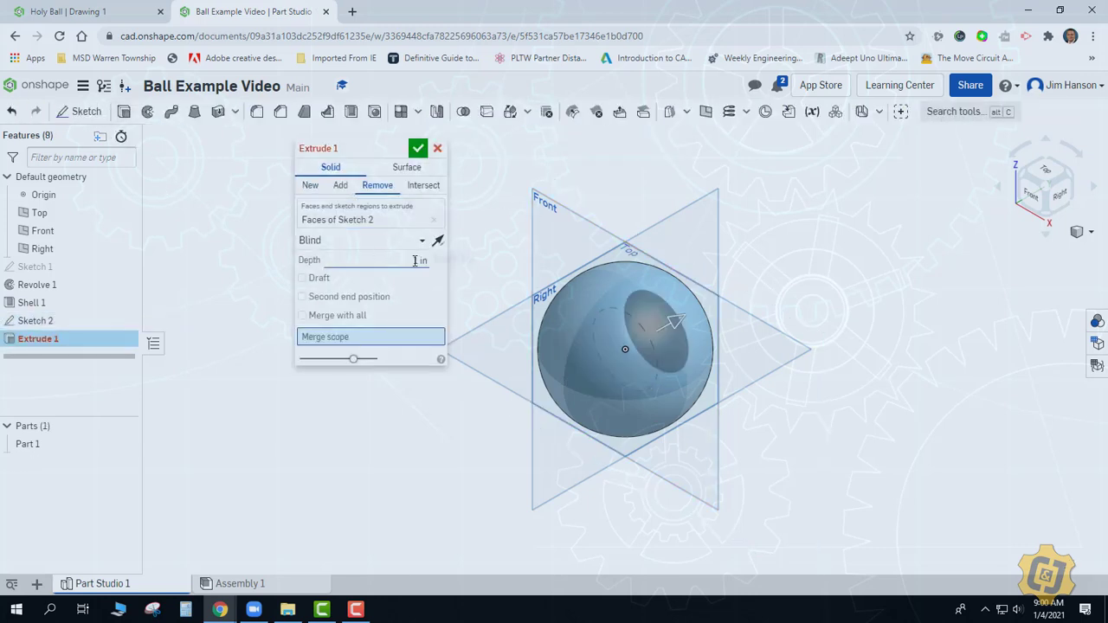
pyautogui.click(359, 238)
pyautogui.click(372, 370)
pyautogui.click(418, 148)
# - Cut a second hole from an origin-centred Right-plane circle, Through all in both directions
pyautogui.hotkey('shift', 's')
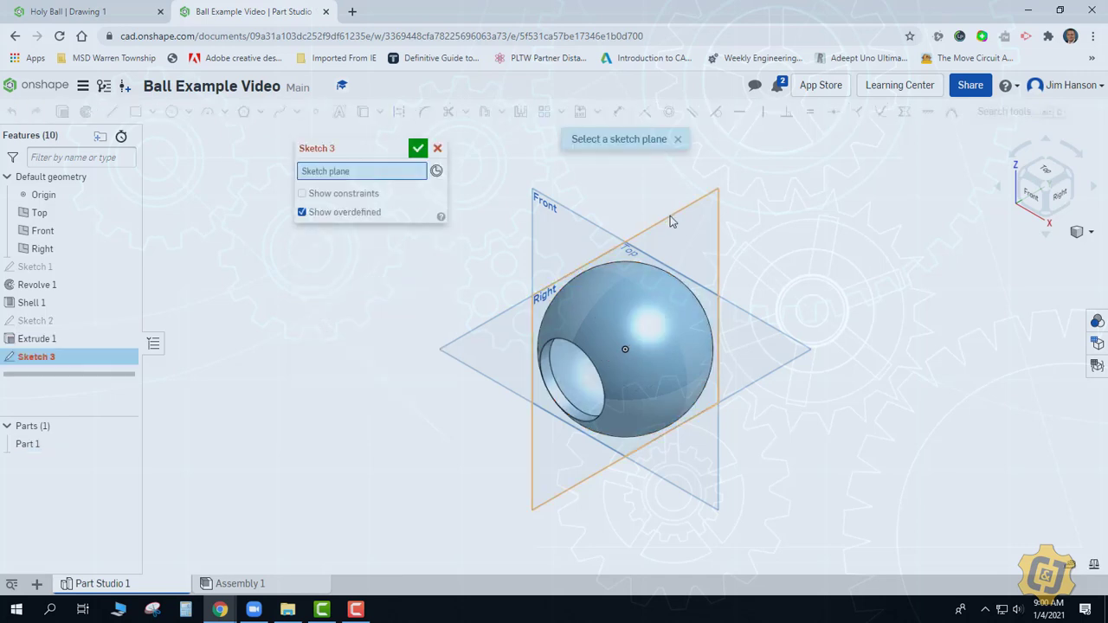
pyautogui.click(667, 217)
pyautogui.press('c')
pyautogui.click(626, 349)
pyautogui.click(641, 331)
pyautogui.hotkey('shift', 'e')
pyautogui.click(378, 186)
pyautogui.click(359, 238)
pyautogui.click(372, 371)
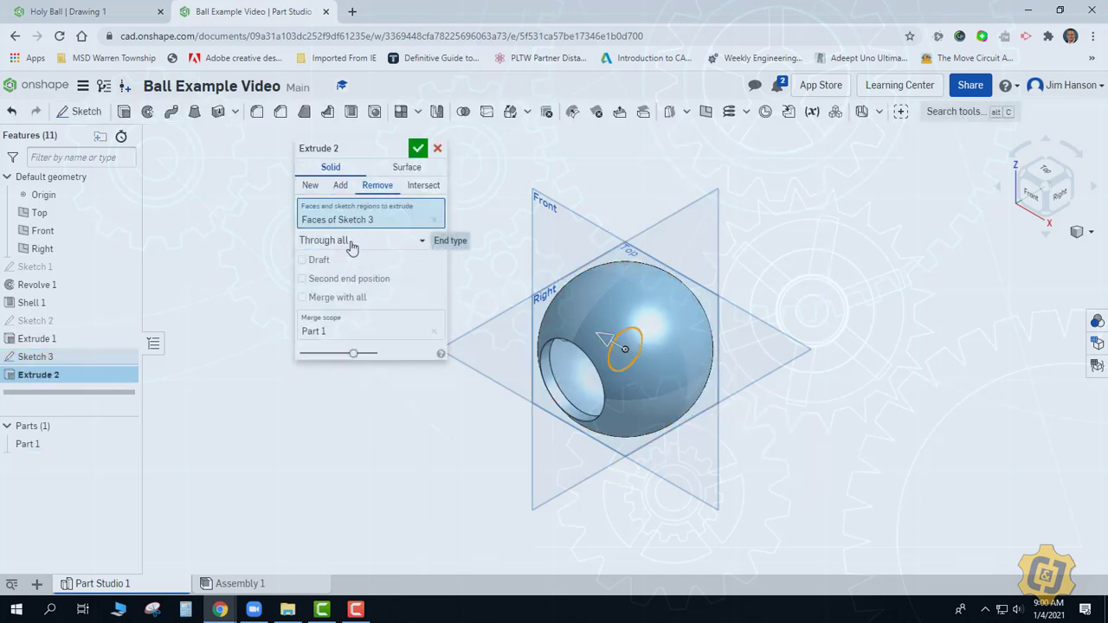
pyautogui.click(302, 278)
pyautogui.click(359, 295)
pyautogui.click(327, 408)
pyautogui.click(418, 148)
# - Cut a third hole from an origin-centred Top-plane circle, Through all in both directions
pyautogui.hotkey('shift', 's')
pyautogui.click(779, 372)
pyautogui.press('c')
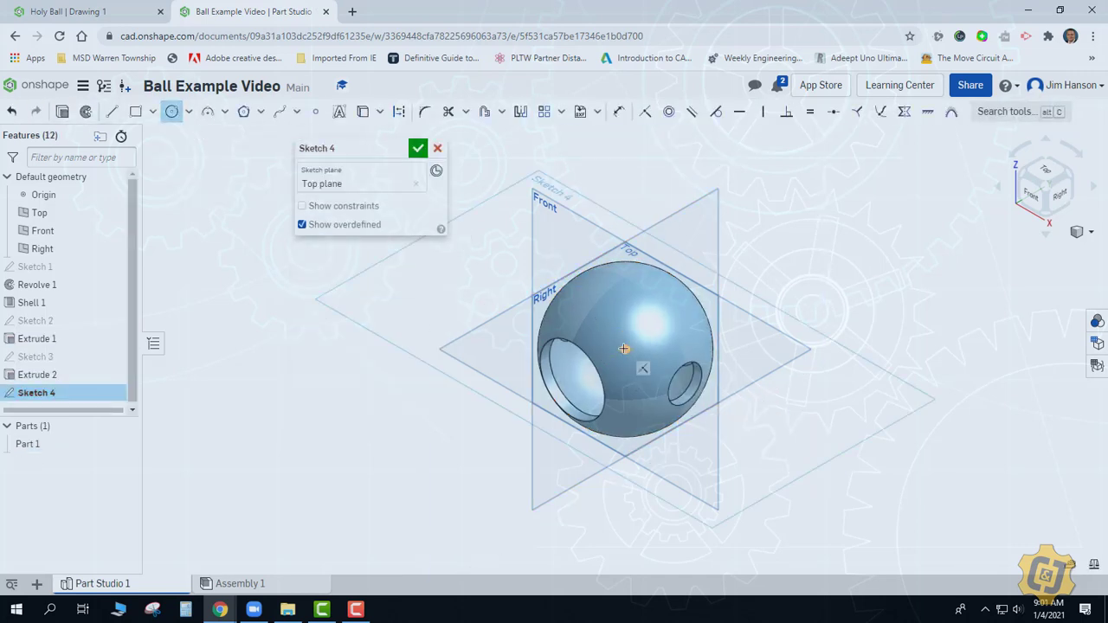
pyautogui.click(625, 349)
pyautogui.click(657, 333)
pyautogui.click(418, 148)
pyautogui.hotkey('shift', 'e')
pyautogui.click(340, 185)
pyautogui.click(359, 239)
pyautogui.click(372, 371)
pyautogui.click(377, 185)
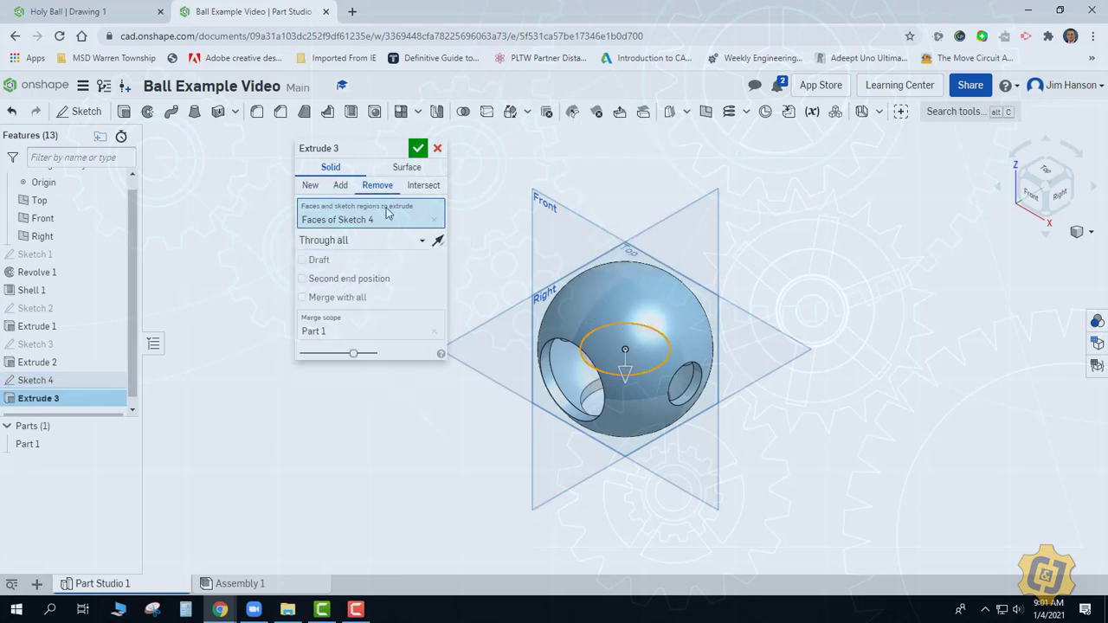
pyautogui.click(302, 277)
pyautogui.click(359, 296)
pyautogui.click(327, 408)
pyautogui.click(418, 148)
# - Hide the Front, Right and Top reference planes
pyautogui.click(112, 218)
pyautogui.click(112, 235)
pyautogui.click(111, 199)
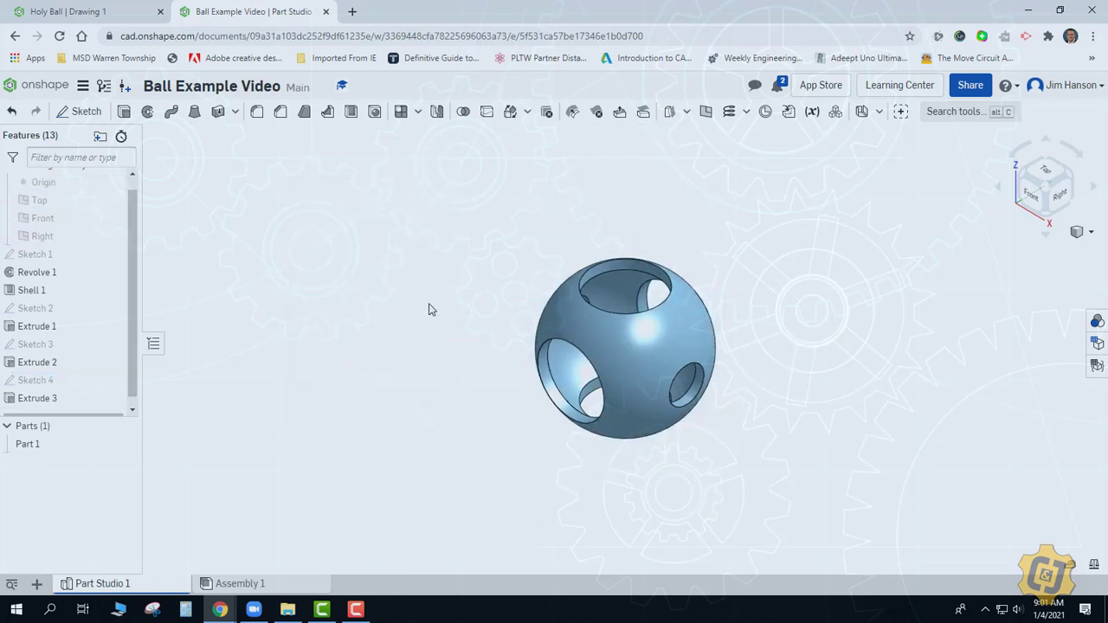
pyautogui.press('f')
pyautogui.hotkey('shift', '1')
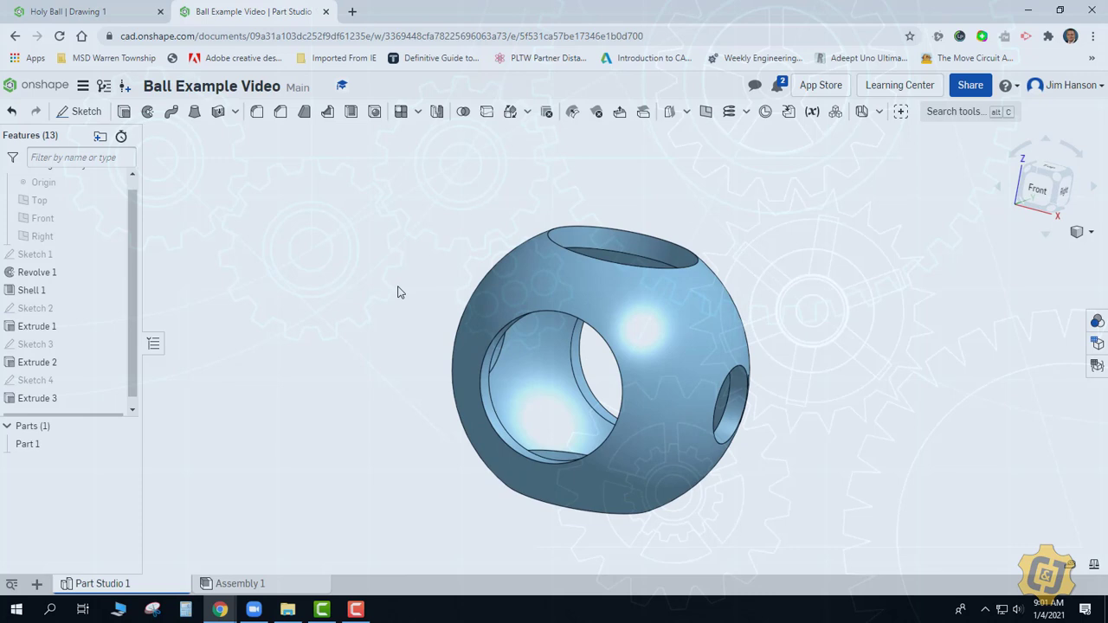
pyautogui.hotkey('shift', '7')
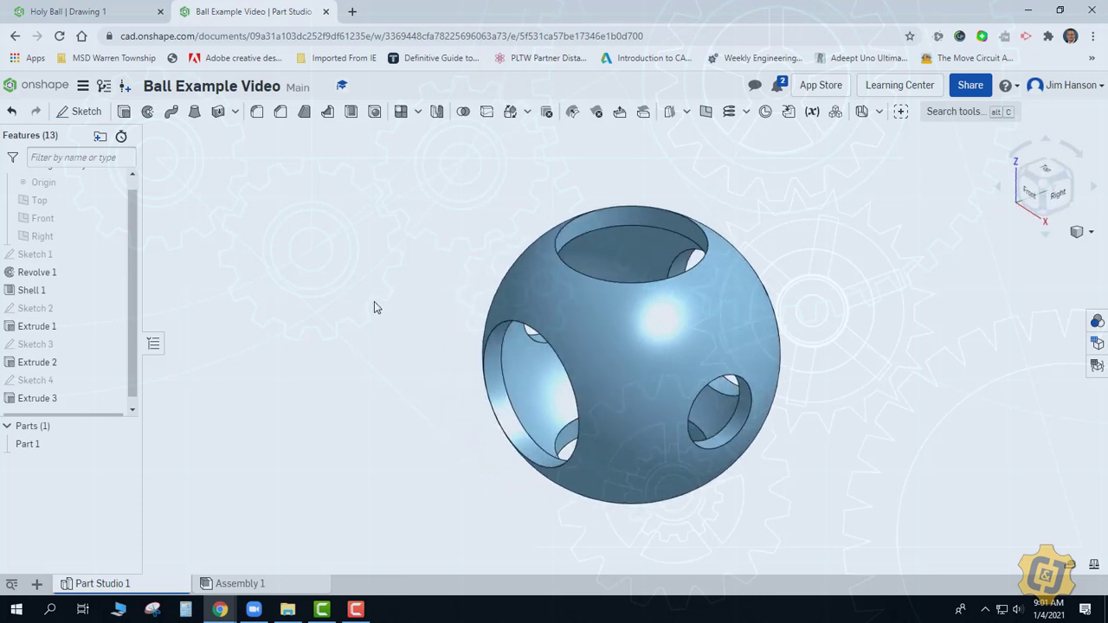
pyautogui.press('Up')
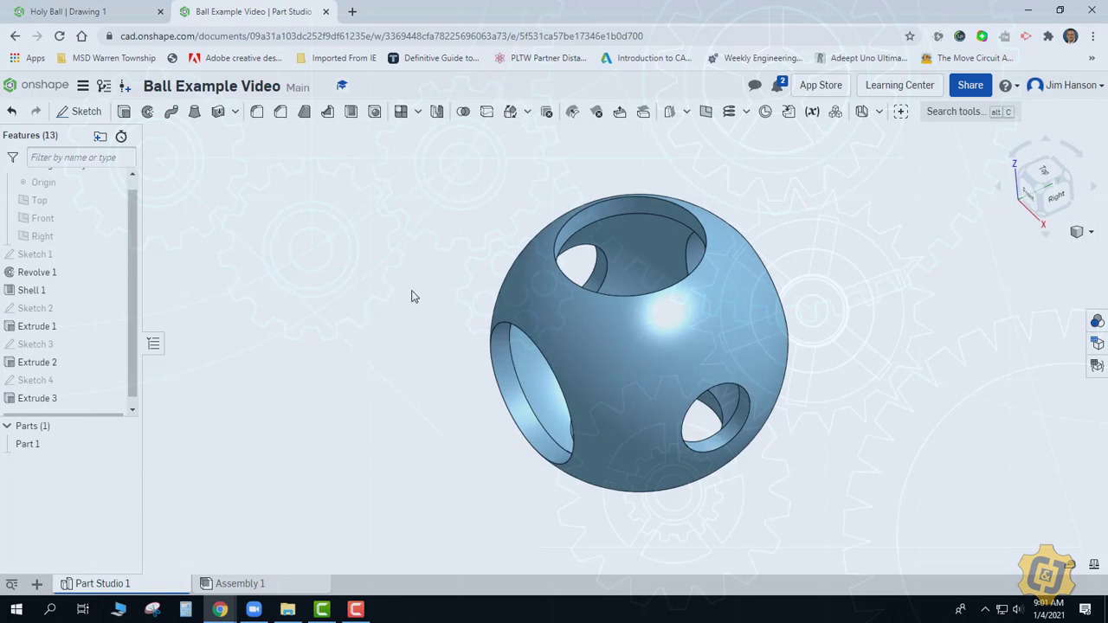
pyautogui.rightClick(320, 318)
pyautogui.click(344, 370)
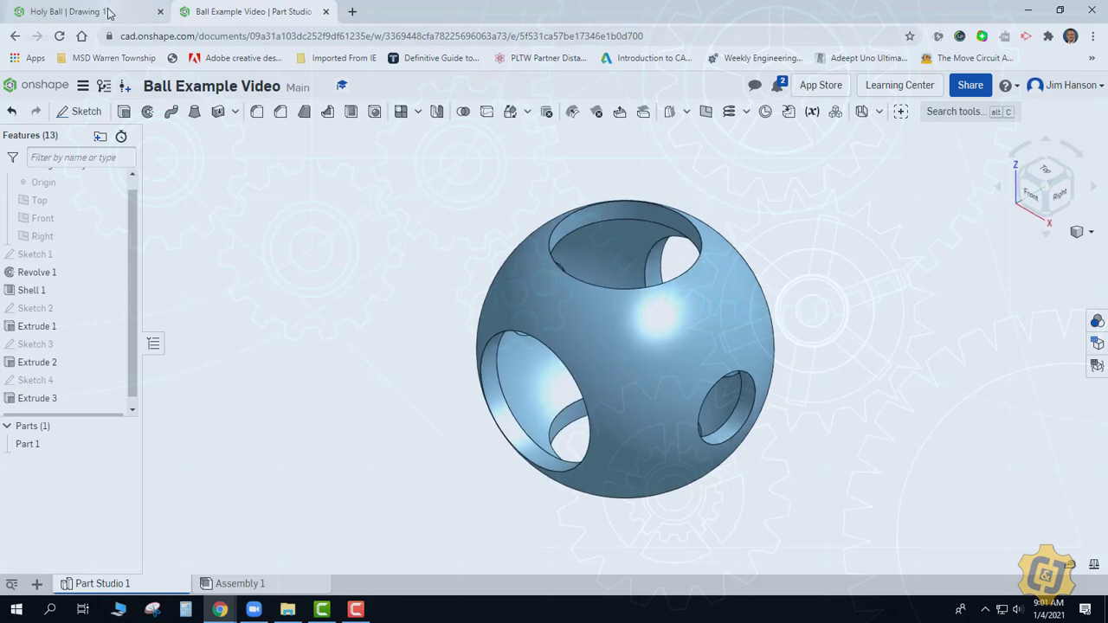
pyautogui.click(108, 13)
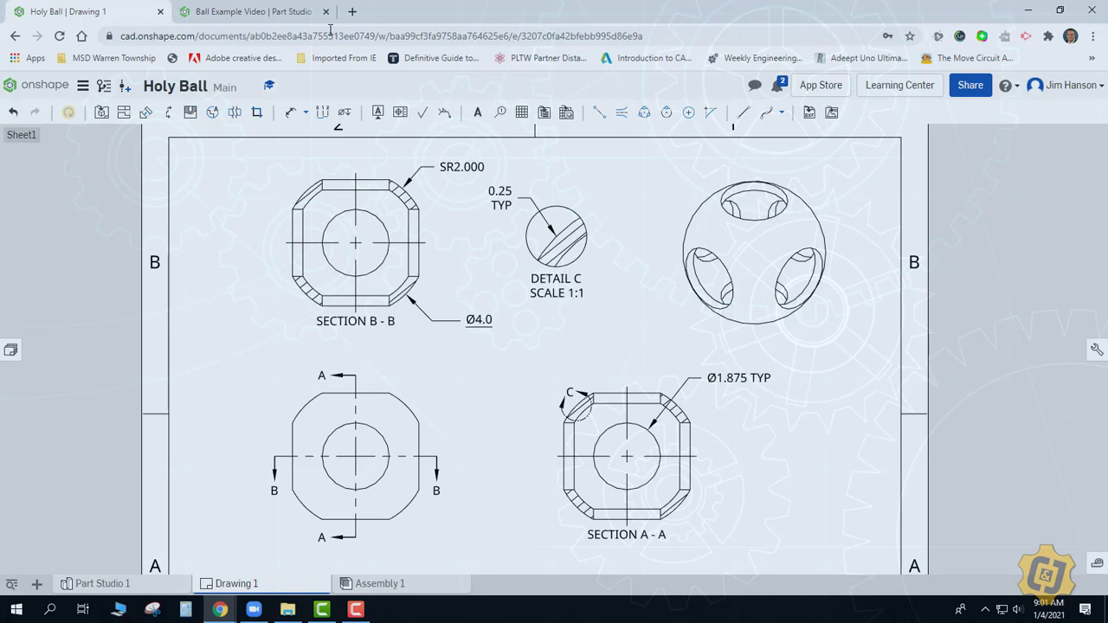
pyautogui.click(277, 11)
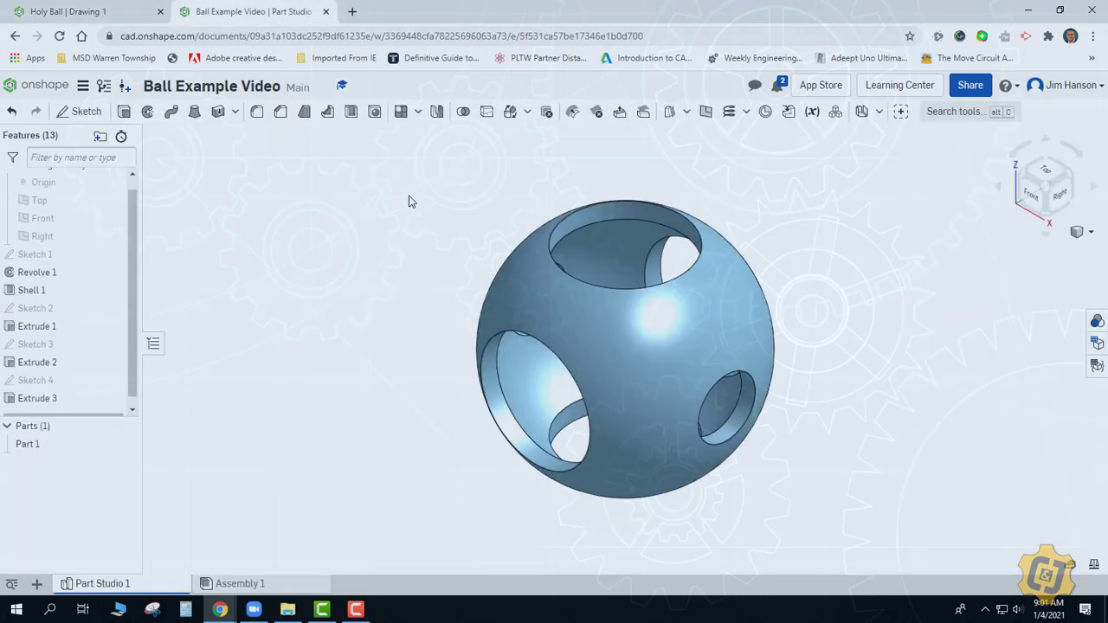
# - Check the hole circle diameters in Sketch 2 and Sketch 3
pyautogui.doubleClick(39, 309)
pyautogui.click(606, 288)
pyautogui.click(655, 264)
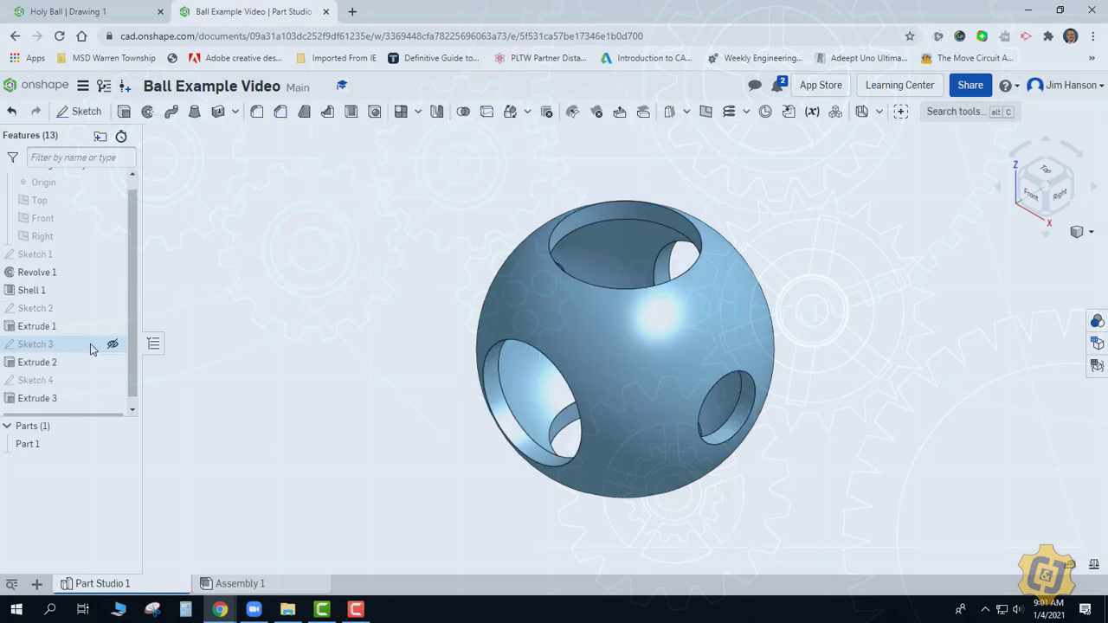
pyautogui.doubleClick(92, 344)
pyautogui.click(648, 319)
pyautogui.click(655, 274)
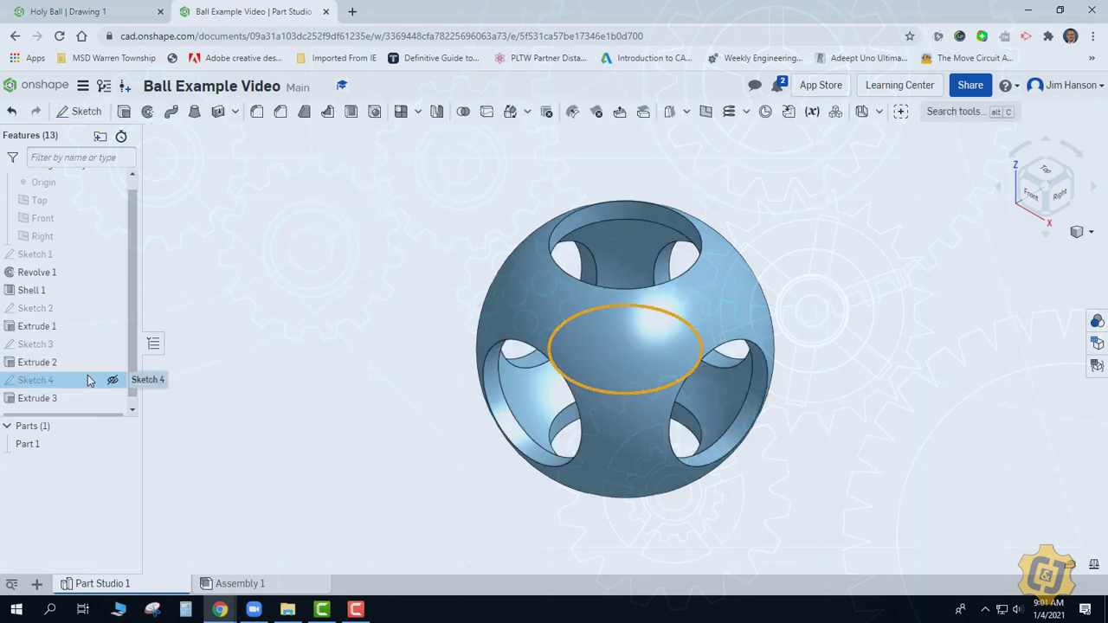
# - Set Sketch 4's circle to 1.875 in diameter and verify Shell 1's 0.25 in wall
pyautogui.doubleClick(91, 380)
pyautogui.click(679, 318)
pyautogui.click(762, 251)
pyautogui.write('1.875')
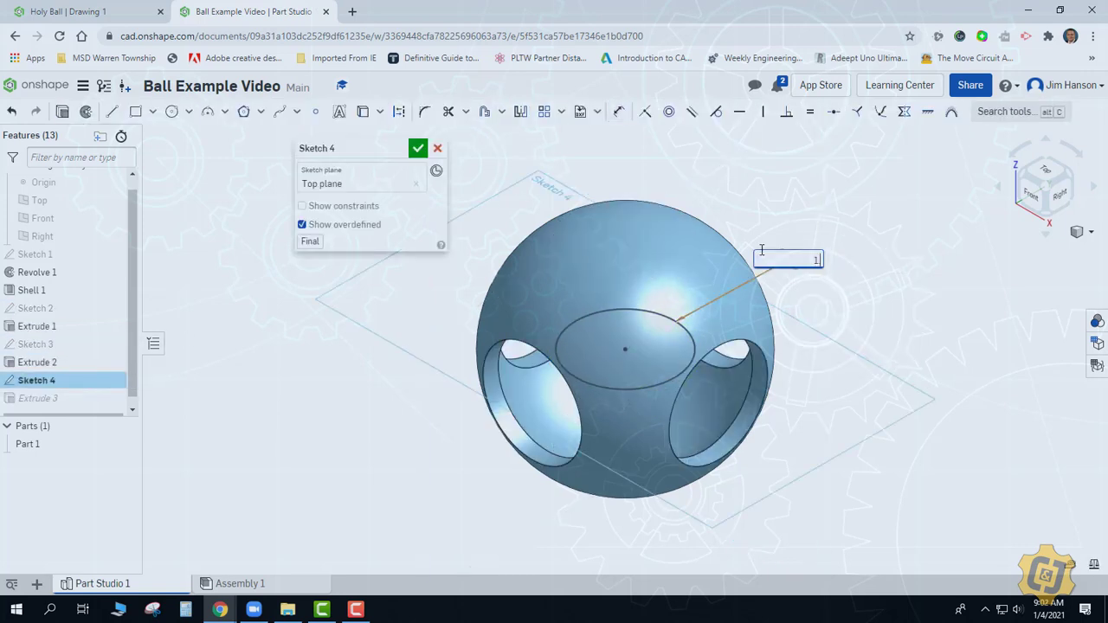
pyautogui.press('Return')
pyautogui.click(418, 148)
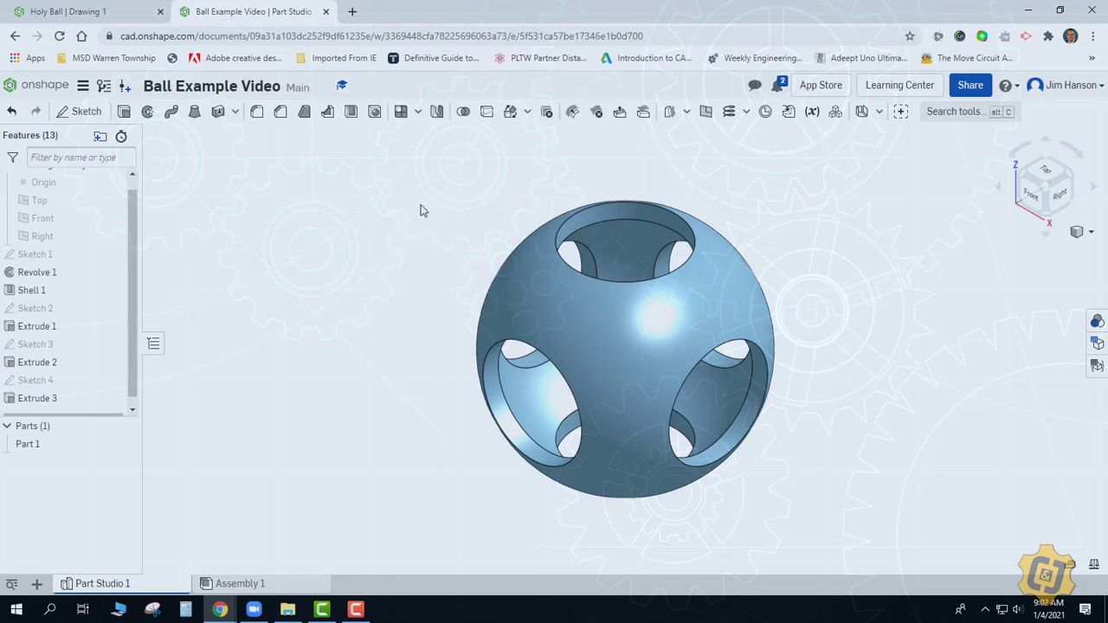
pyautogui.click(53, 289)
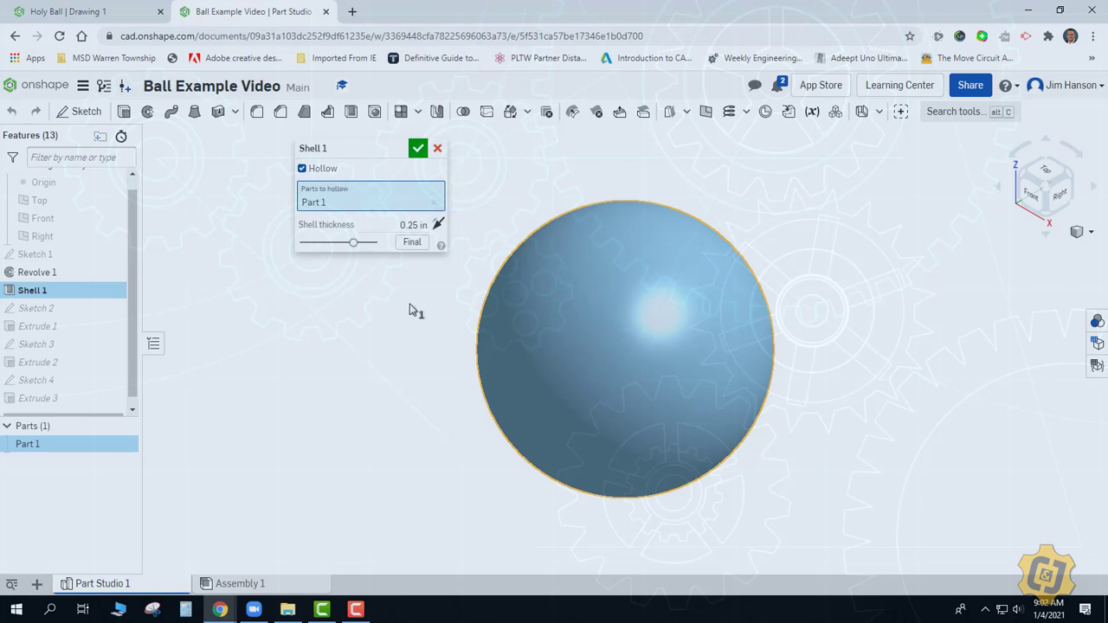
pyautogui.click(437, 148)
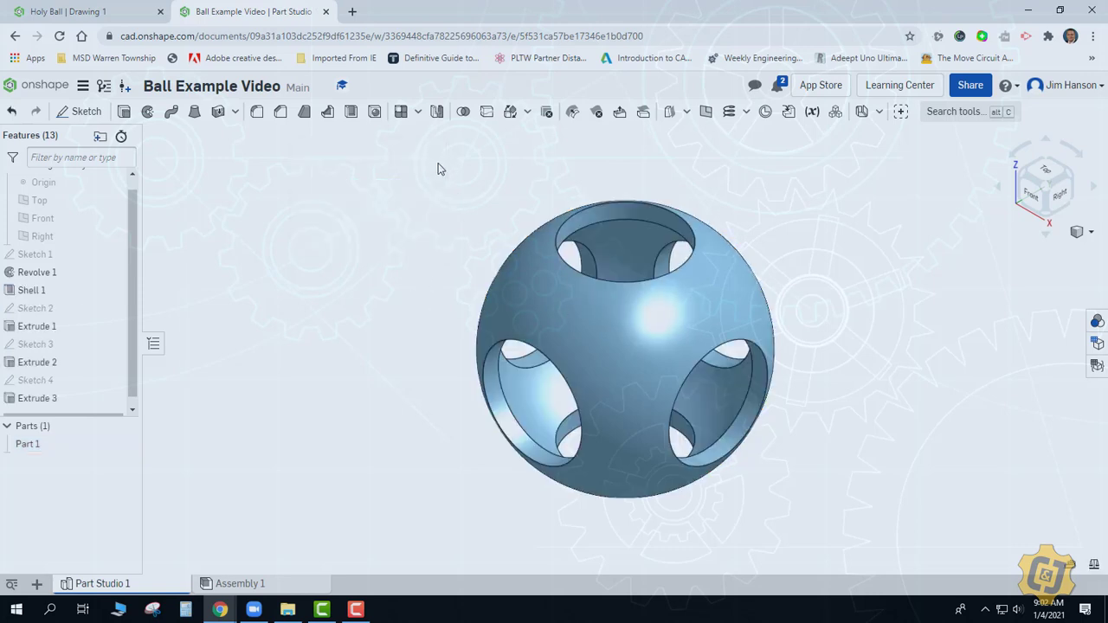